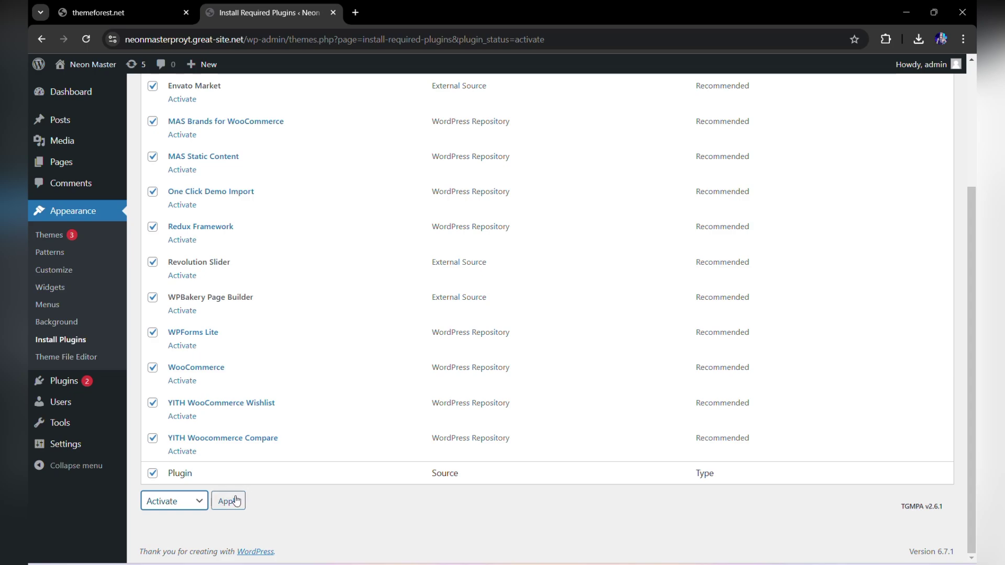
Step: Activate all the selected recommended plugins in bulk
{"action": "left_click", "coordinate": [235, 501]}
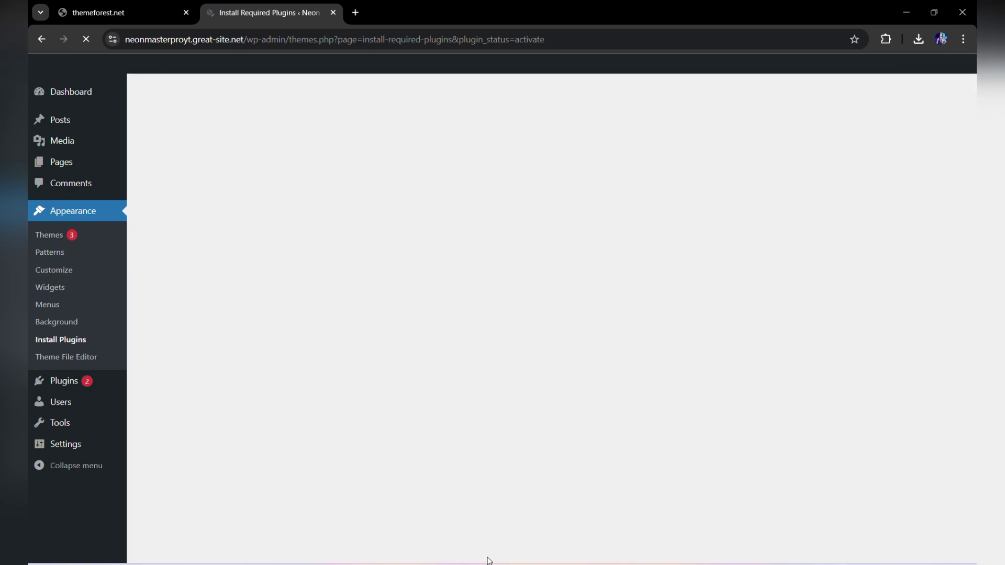
Step: Switch to File Explorer, close the youtube capture video window, and open the included-plugins folder inside electro-v3.5.1
{"action": "mouse_move", "coordinate": [490, 562]}
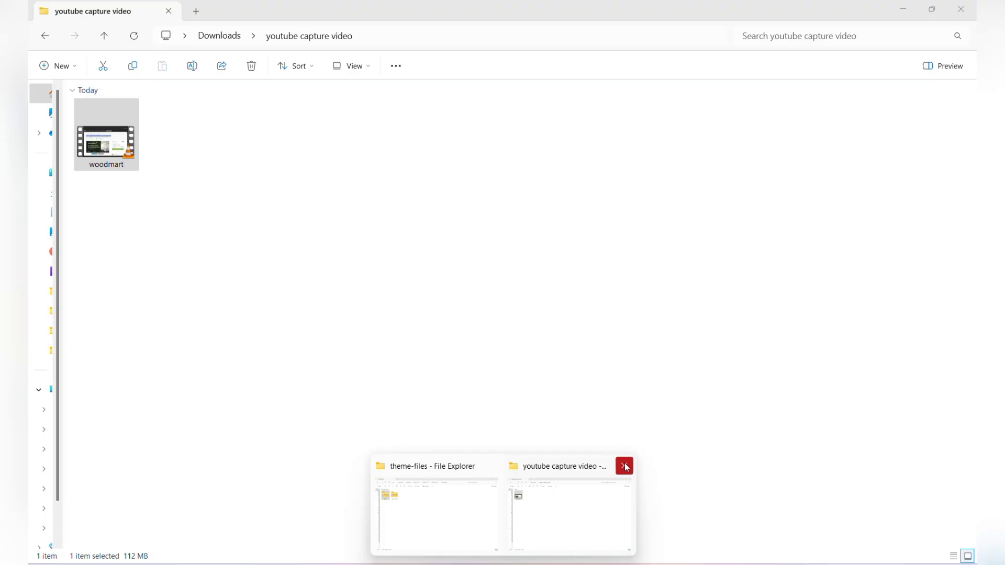
{"action": "left_click", "coordinate": [626, 466]}
{"action": "left_click", "coordinate": [540, 482]}
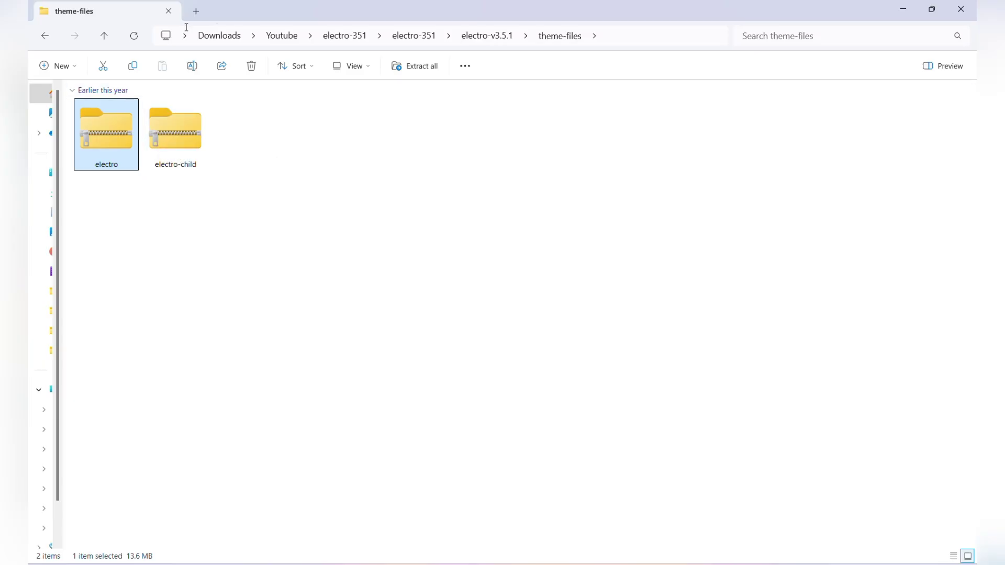
{"action": "left_click", "coordinate": [105, 37]}
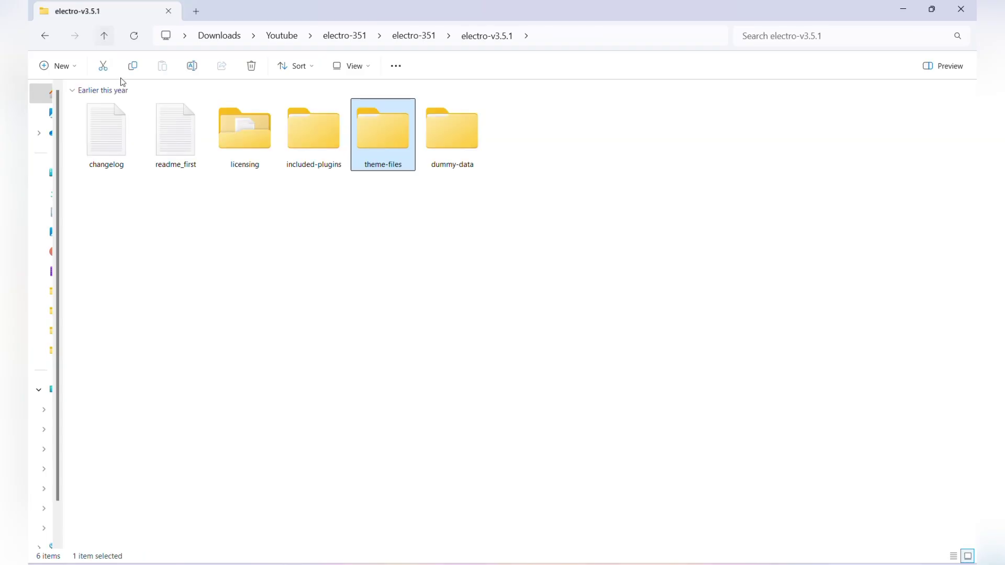
{"action": "left_click", "coordinate": [338, 152]}
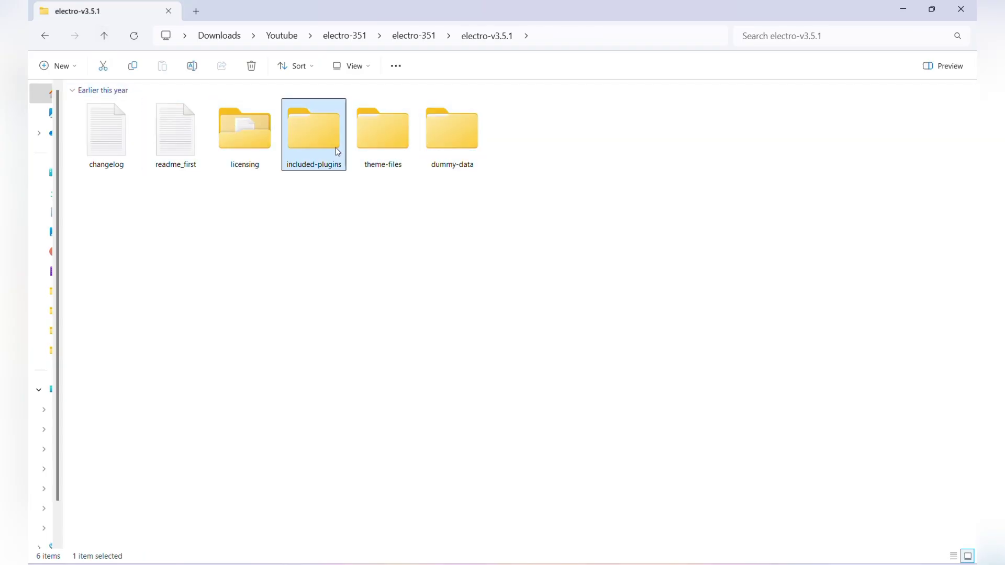
{"action": "double_click", "coordinate": [338, 152]}
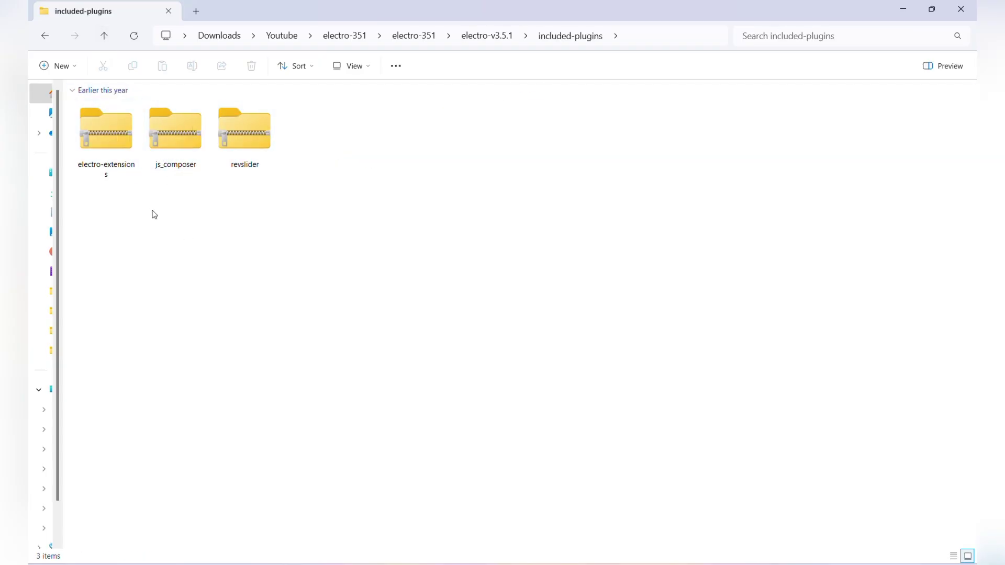
Step: Return to the browser and highlight the plugin activation message on the Install Required Plugins page
{"action": "key", "text": "alt+Tab"}
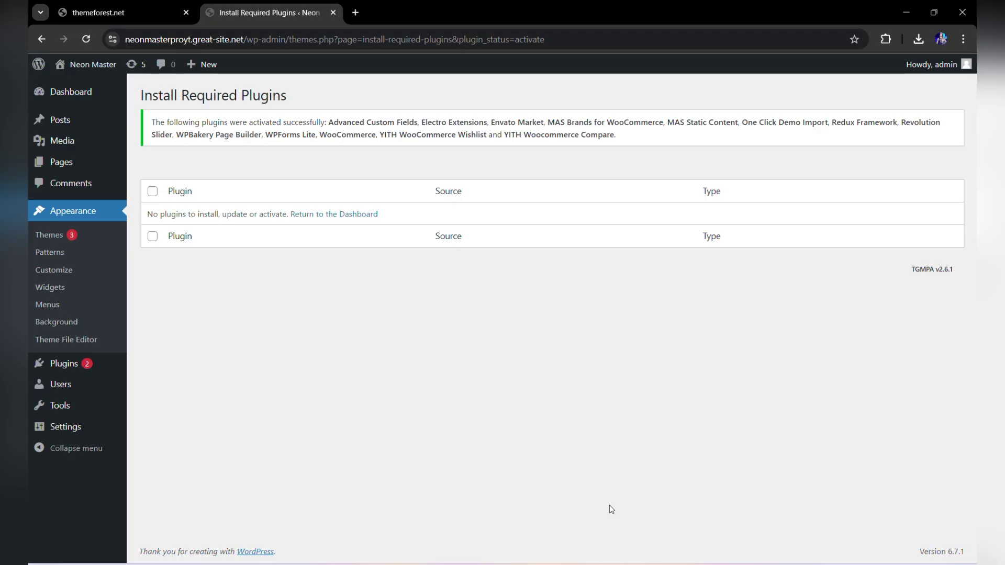
{"action": "double_click", "coordinate": [159, 122]}
{"action": "left_click_drag", "start_coordinate": [165, 123], "coordinate": [167, 122]}
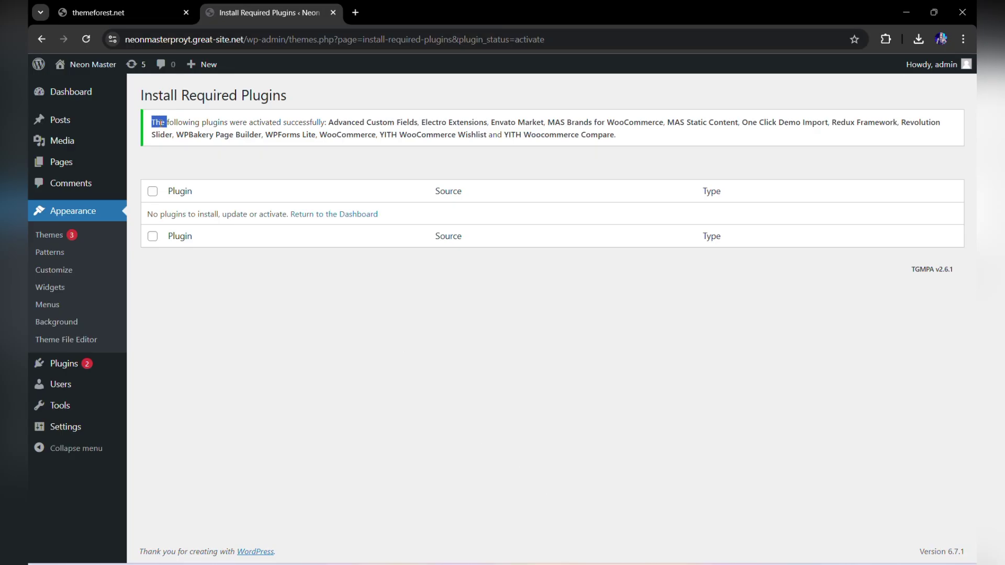
{"action": "key", "text": "ctrl+shift+Right"}
{"action": "key", "text": "ctrl+shift+Right"}
{"action": "key", "text": "ctrl+shift+Right"}
{"action": "key", "text": "ctrl+shift+Right"}
{"action": "key", "text": "ctrl+shift+Right"}
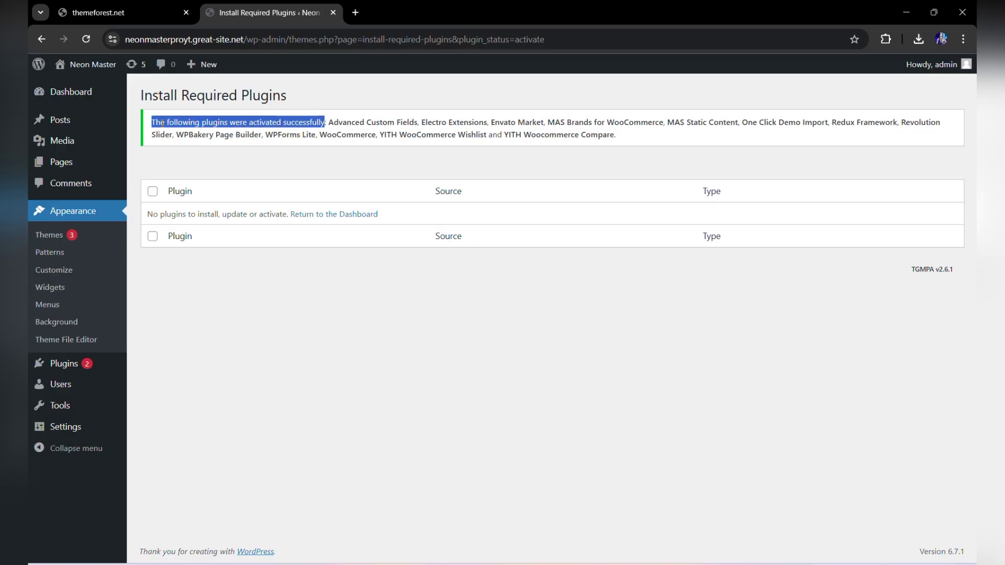
Step: Go to the WordPress dashboard, bypassing the WooCommerce setup wizard by shortening the address to the site's wp-admin
{"action": "left_click", "coordinate": [341, 215]}
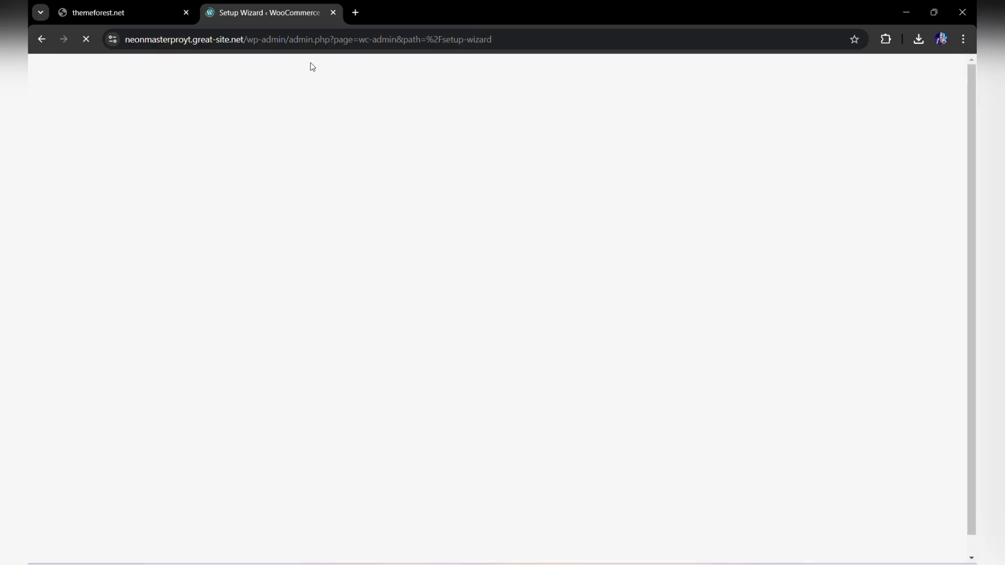
{"action": "left_click_drag", "start_coordinate": [288, 45], "coordinate": [776, 117]}
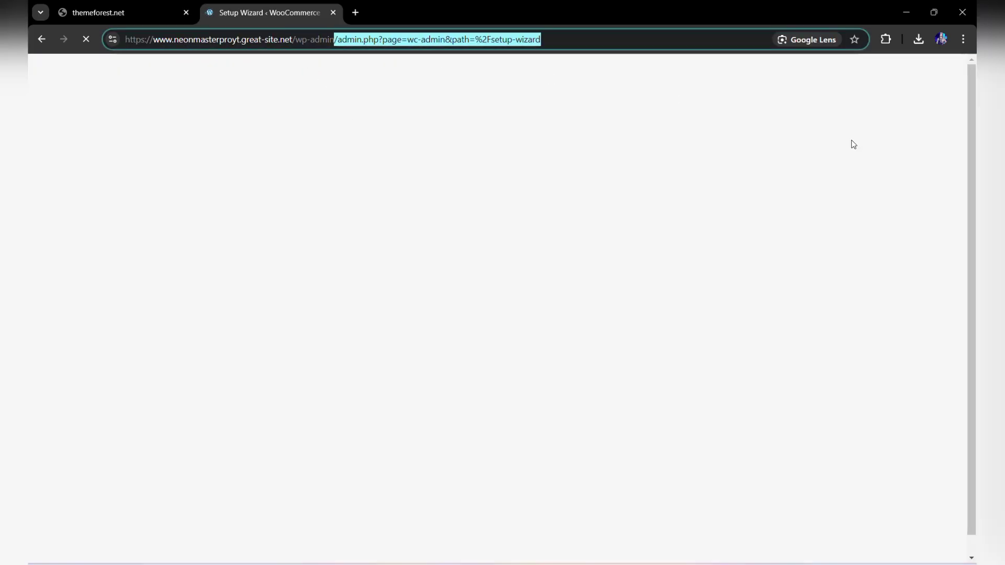
{"action": "key", "text": "BackSpace"}
{"action": "key", "text": "Return"}
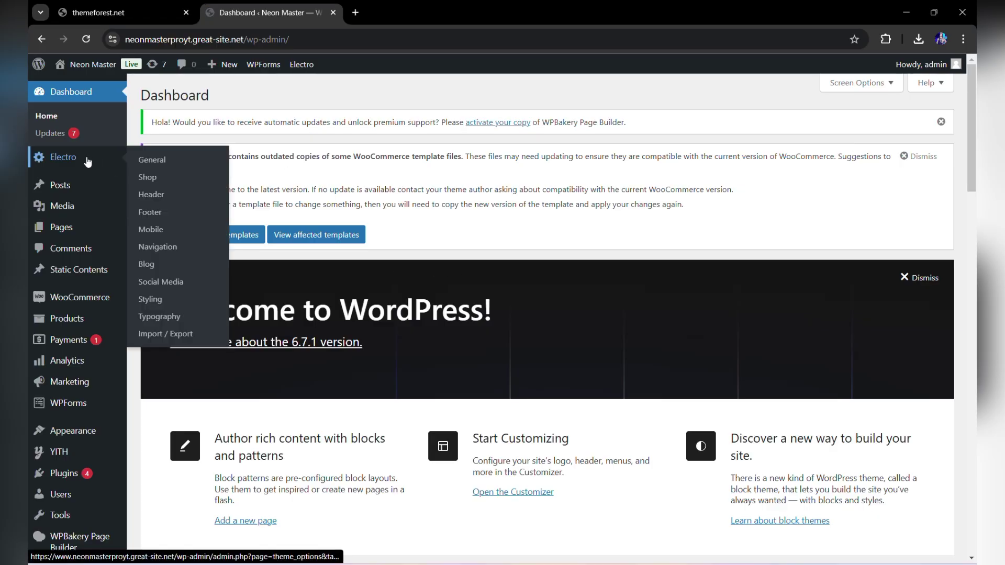
Step: Open the Import Demo Data page and look through the available Electro demos
{"action": "mouse_move", "coordinate": [83, 435]}
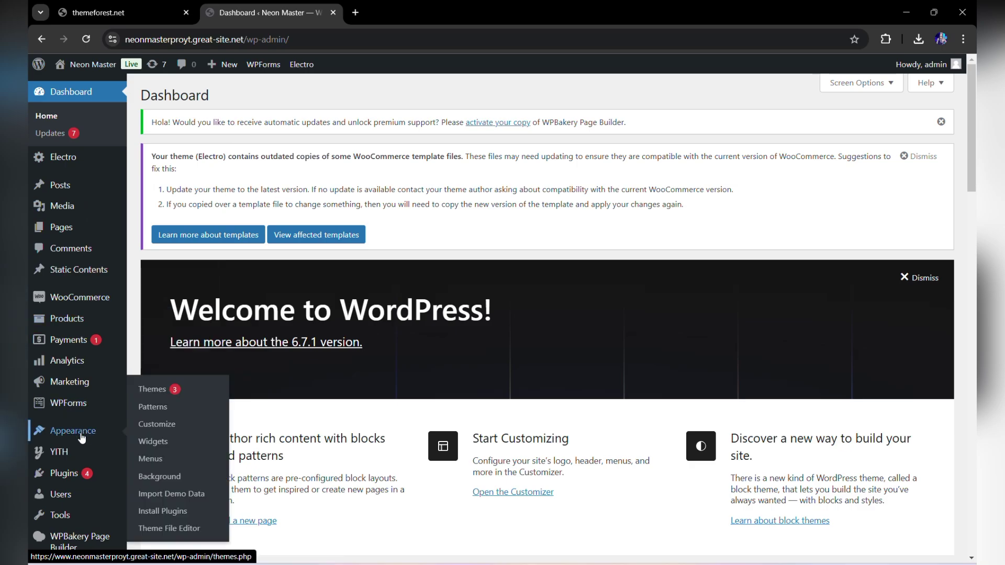
{"action": "left_click", "coordinate": [178, 495]}
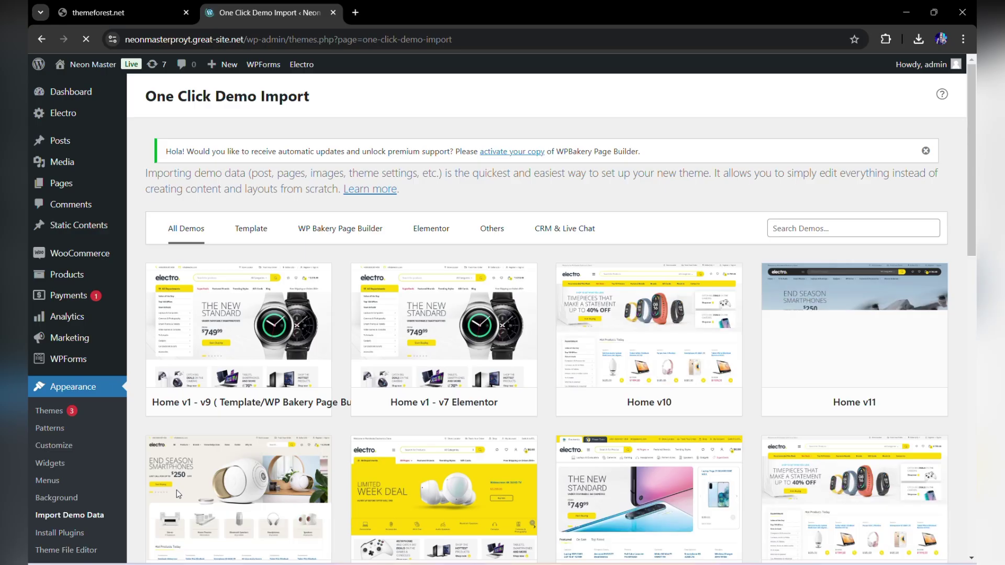
{"action": "mouse_move", "coordinate": [296, 377]}
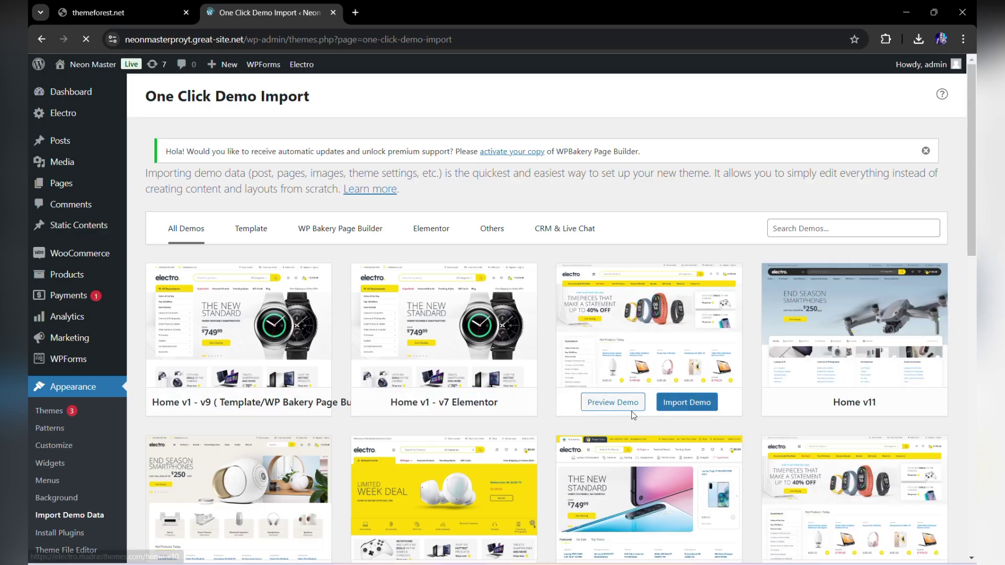
{"action": "scroll", "coordinate": [633, 416], "scroll_direction": "down", "scroll_amount": 2}
{"action": "scroll", "coordinate": [632, 415], "scroll_direction": "down", "scroll_amount": 1}
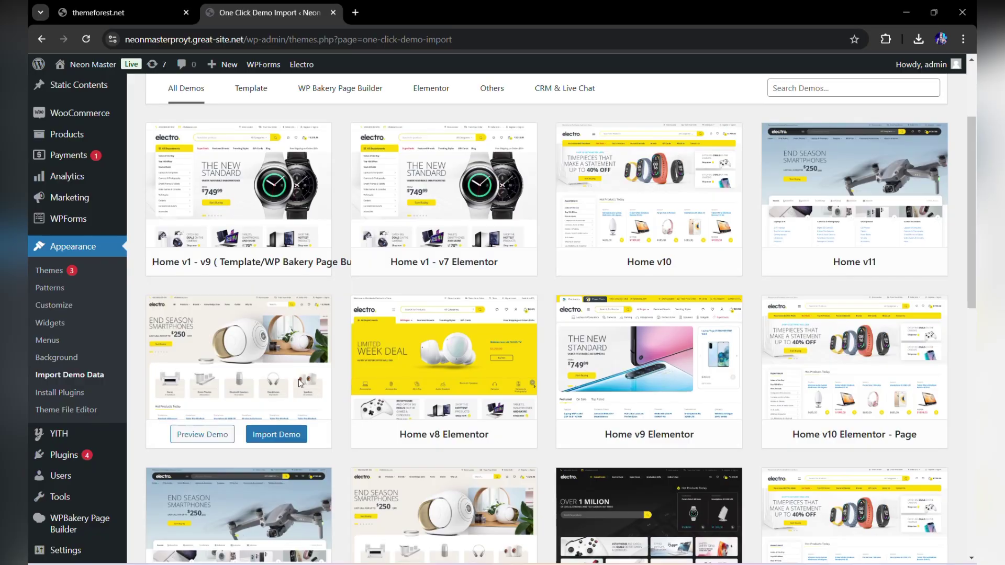
{"action": "scroll", "coordinate": [545, 380], "scroll_direction": "down", "scroll_amount": 4}
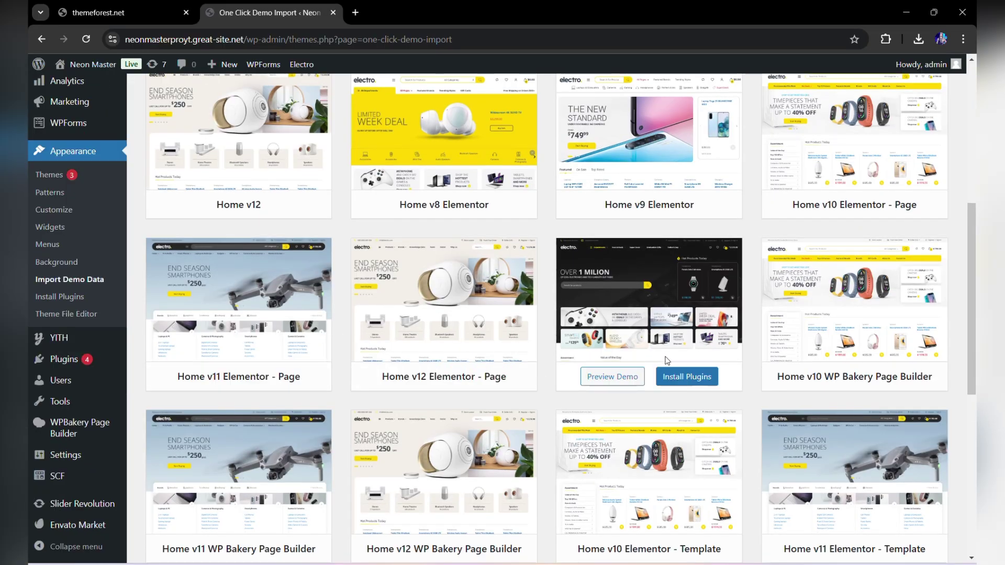
{"action": "scroll", "coordinate": [667, 361], "scroll_direction": "down", "scroll_amount": 4}
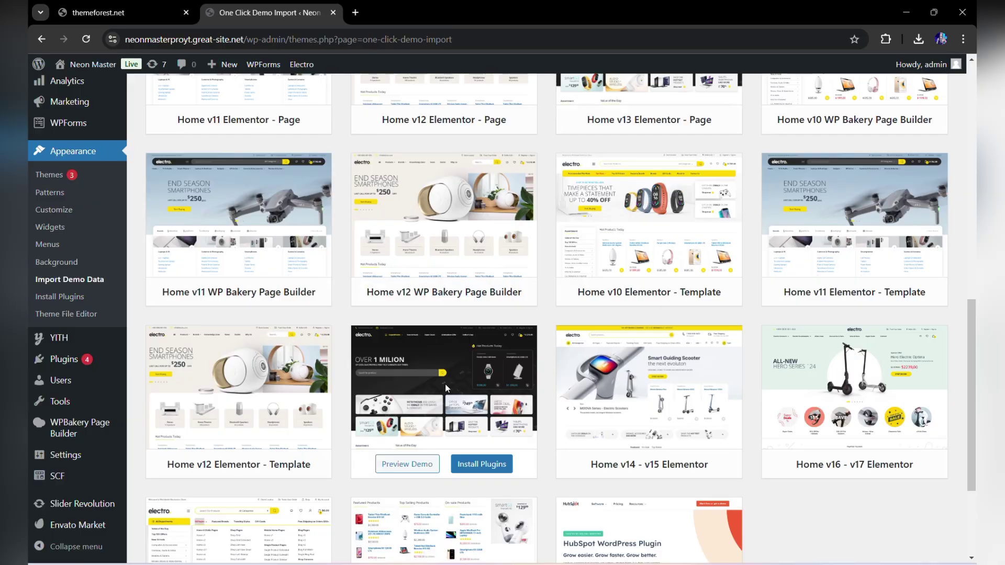
{"action": "scroll", "coordinate": [445, 385], "scroll_direction": "down", "scroll_amount": 3}
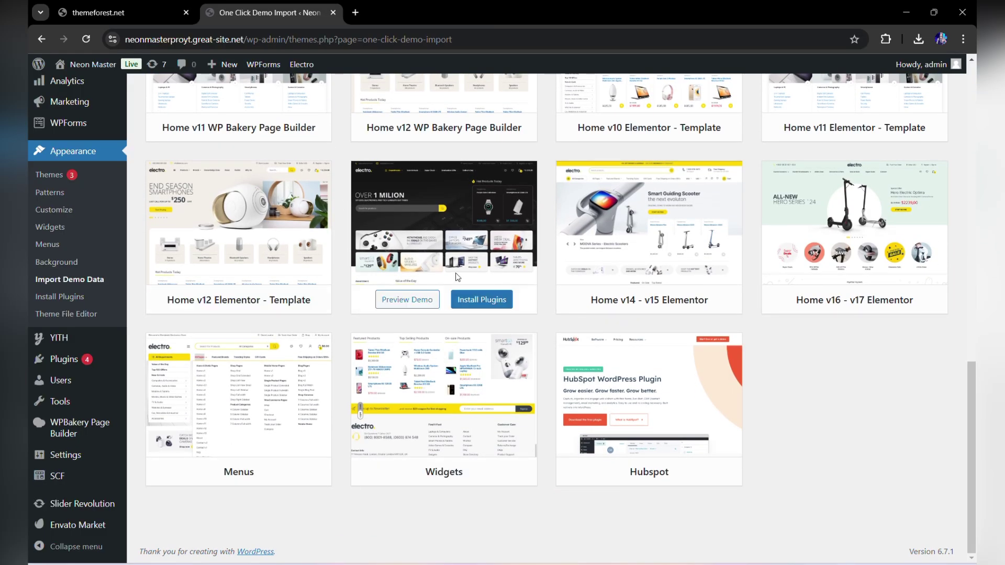
{"action": "scroll", "coordinate": [437, 321], "scroll_direction": "up", "scroll_amount": 15}
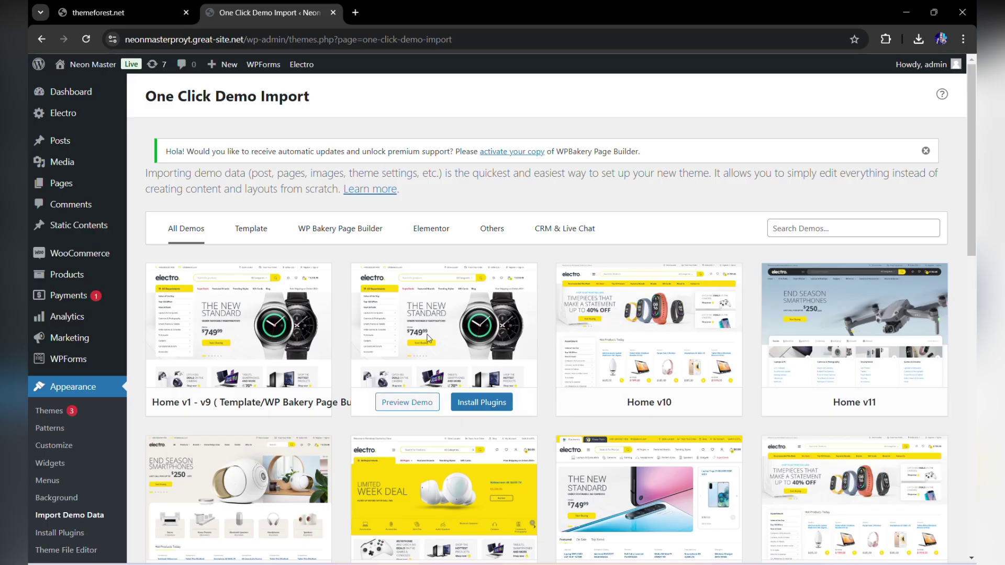
Step: Activate the required Elementor plugin for the Home v1 - v7 Elementor demo
{"action": "left_click", "coordinate": [492, 406]}
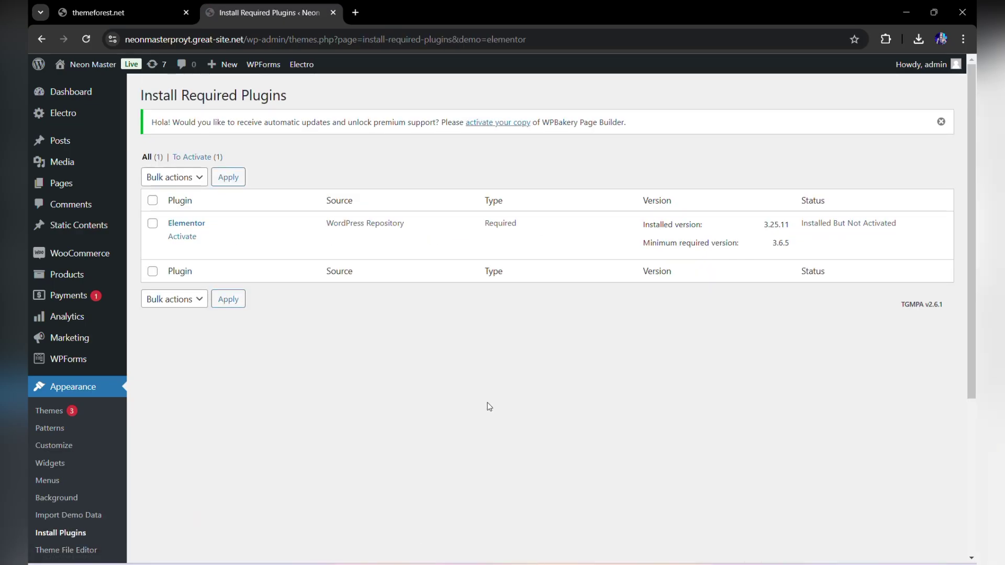
{"action": "left_click", "coordinate": [190, 239]}
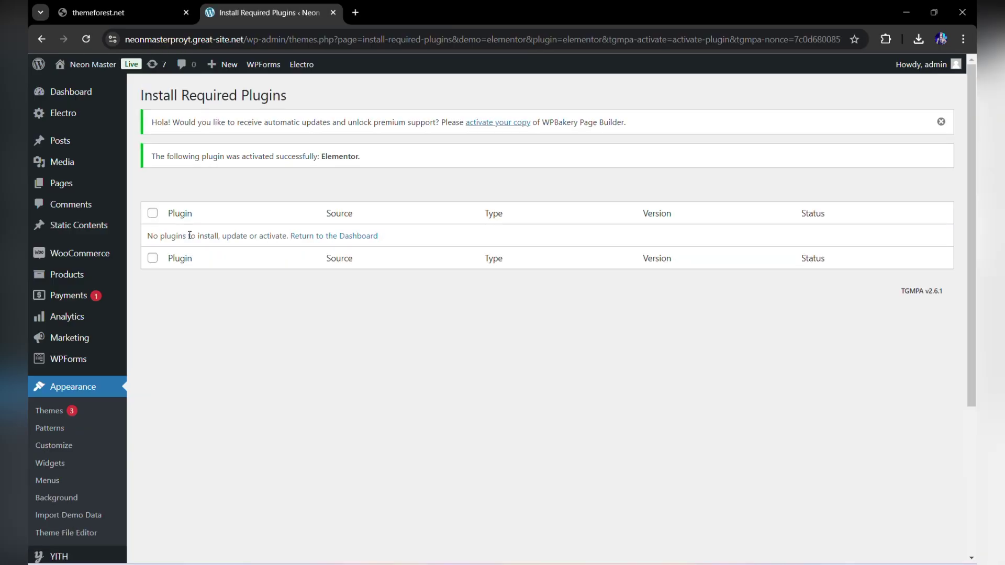
Step: Request Import Demo Data and leave the Elementor onboarding for the dashboard by shortening the address to wp-admin
{"action": "scroll", "coordinate": [74, 401], "scroll_direction": "down", "scroll_amount": 2}
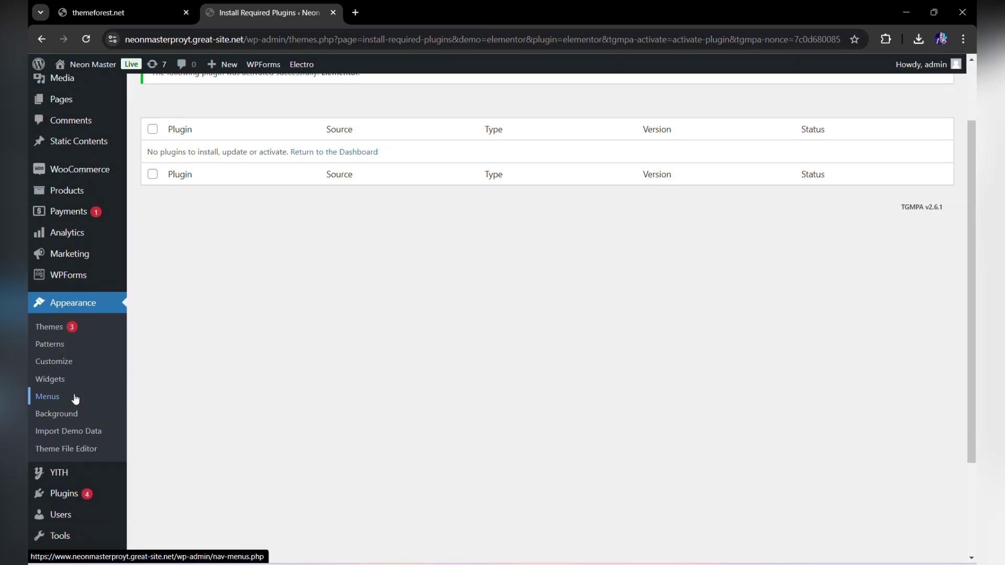
{"action": "left_click", "coordinate": [67, 432]}
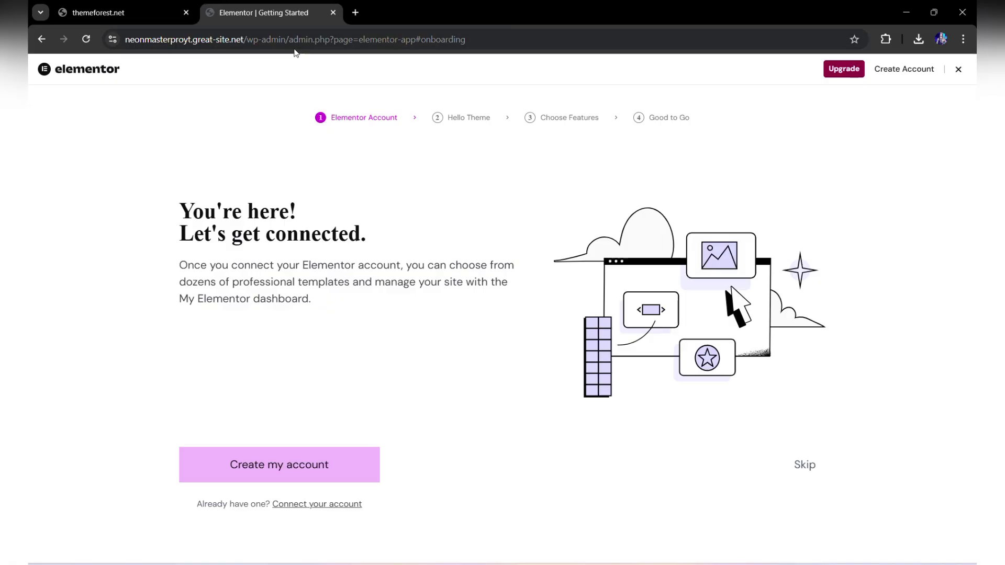
{"action": "left_click", "coordinate": [293, 41]}
{"action": "key", "text": "shift+End"}
{"action": "key", "text": "BackSpace"}
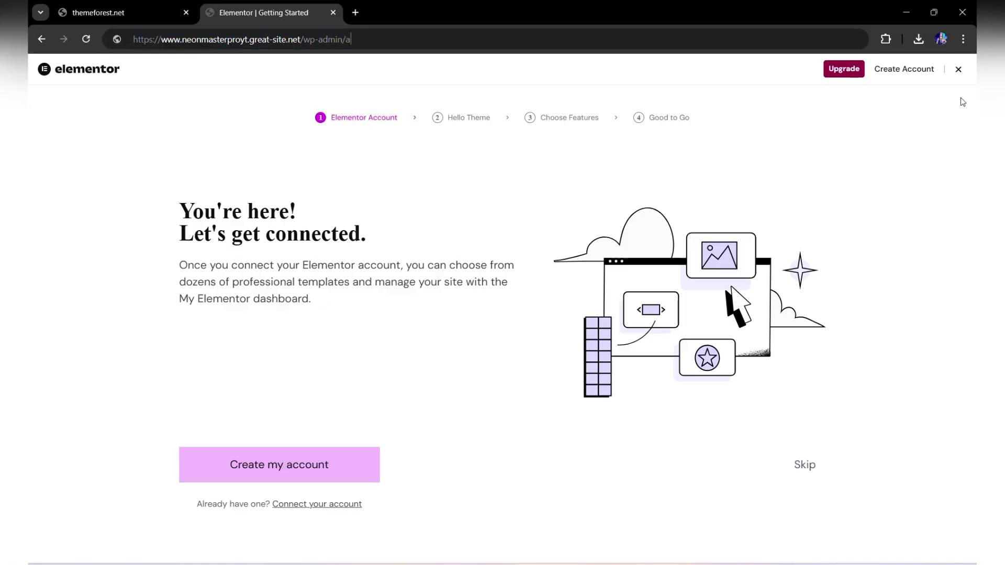
{"action": "key", "text": "Return"}
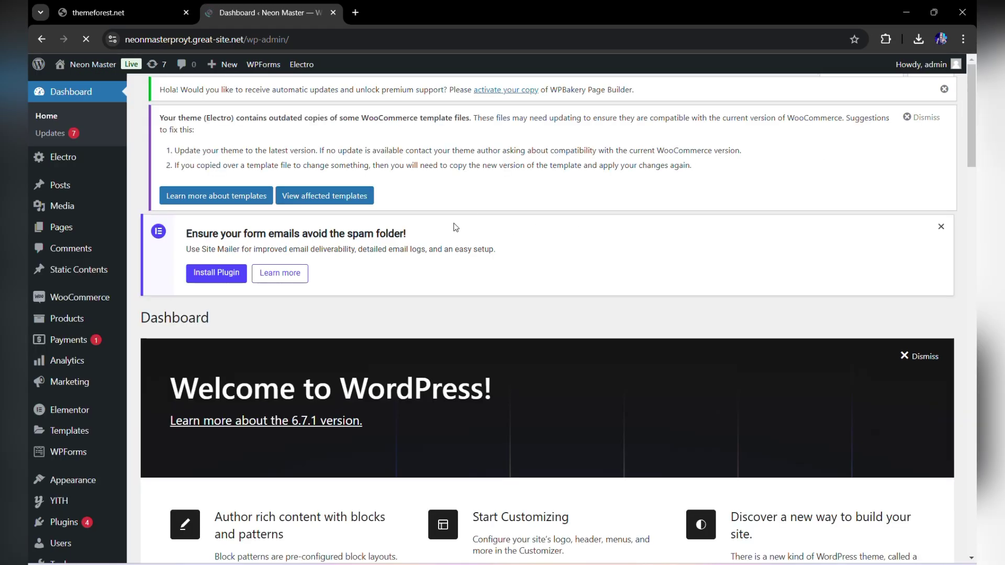
Step: Import the Home v1 - v7 Elementor demo through the Import Demo Data page, continuing with the listed plugins
{"action": "scroll", "coordinate": [131, 377], "scroll_direction": "down", "scroll_amount": 5}
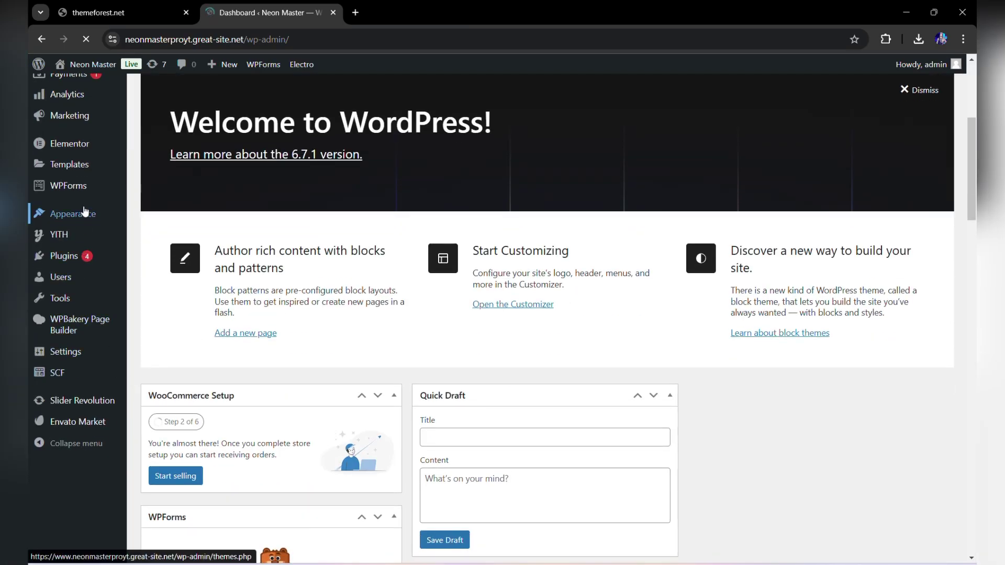
{"action": "mouse_move", "coordinate": [84, 318]}
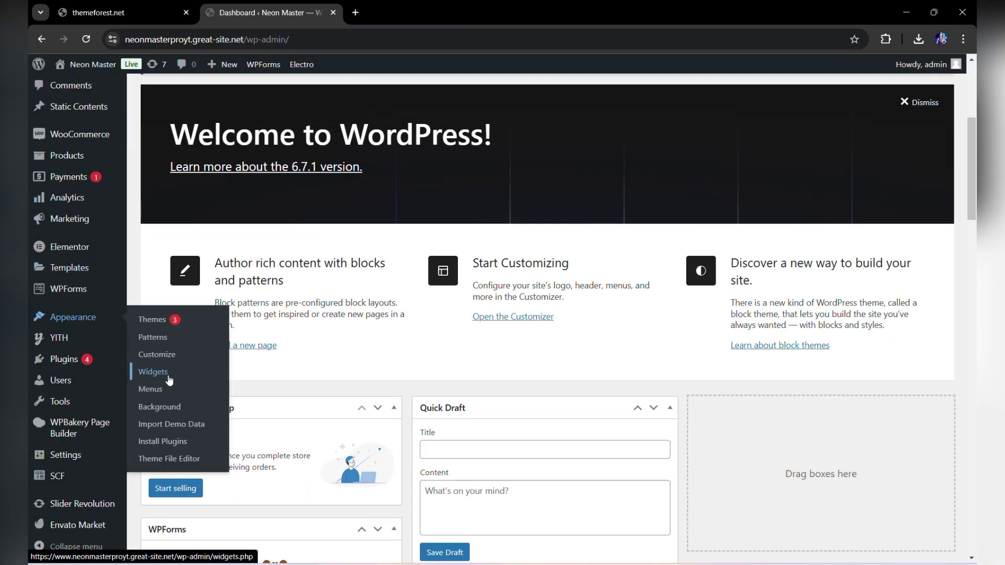
{"action": "left_click", "coordinate": [173, 427]}
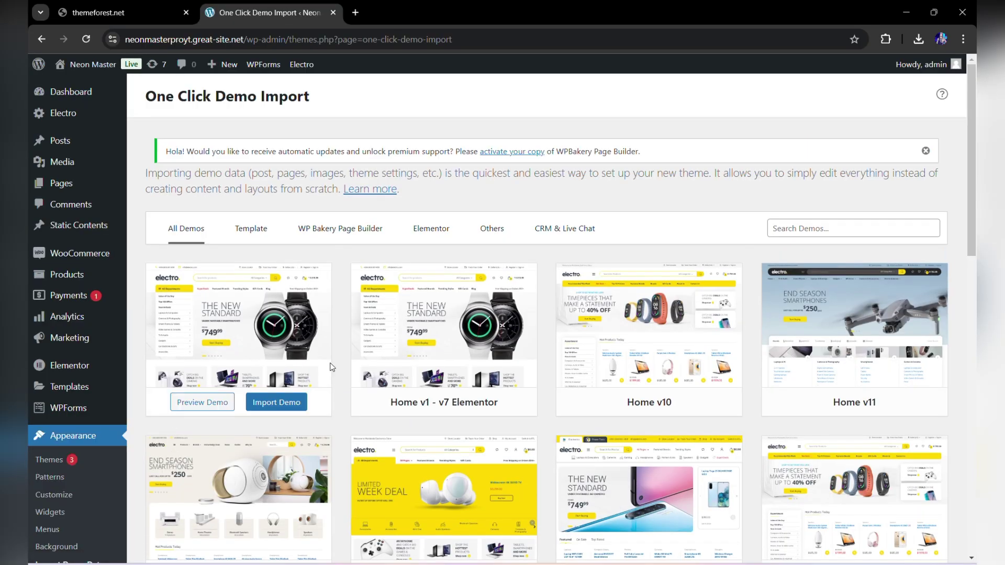
{"action": "mouse_move", "coordinate": [477, 369]}
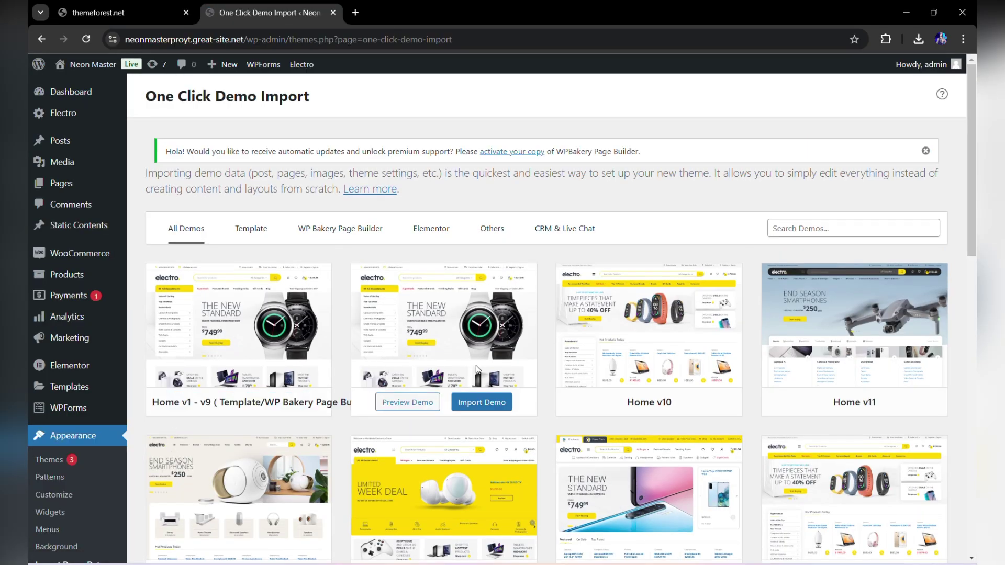
{"action": "left_click", "coordinate": [474, 405]}
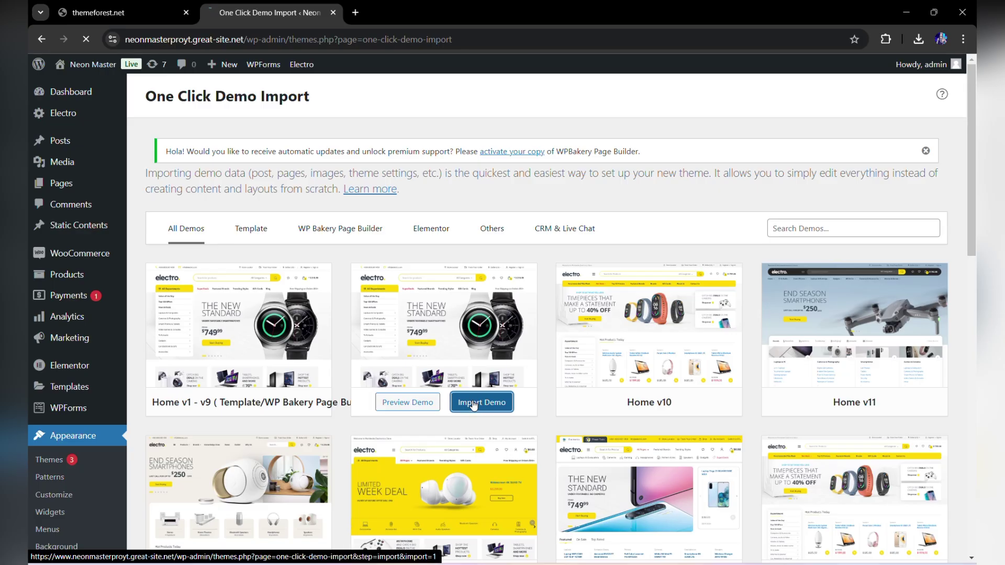
{"action": "scroll", "coordinate": [475, 404], "scroll_direction": "down", "scroll_amount": 10}
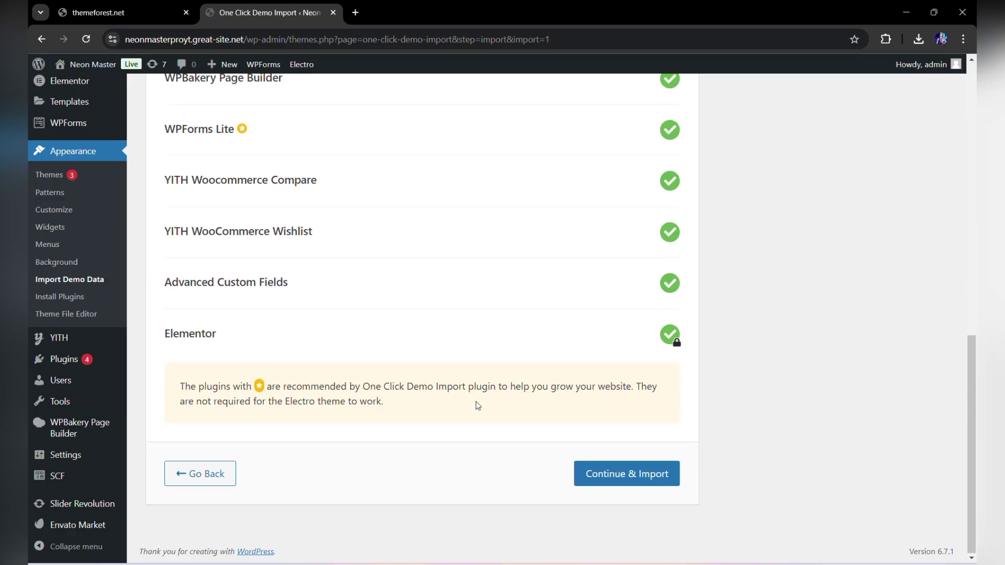
{"action": "left_click", "coordinate": [631, 476]}
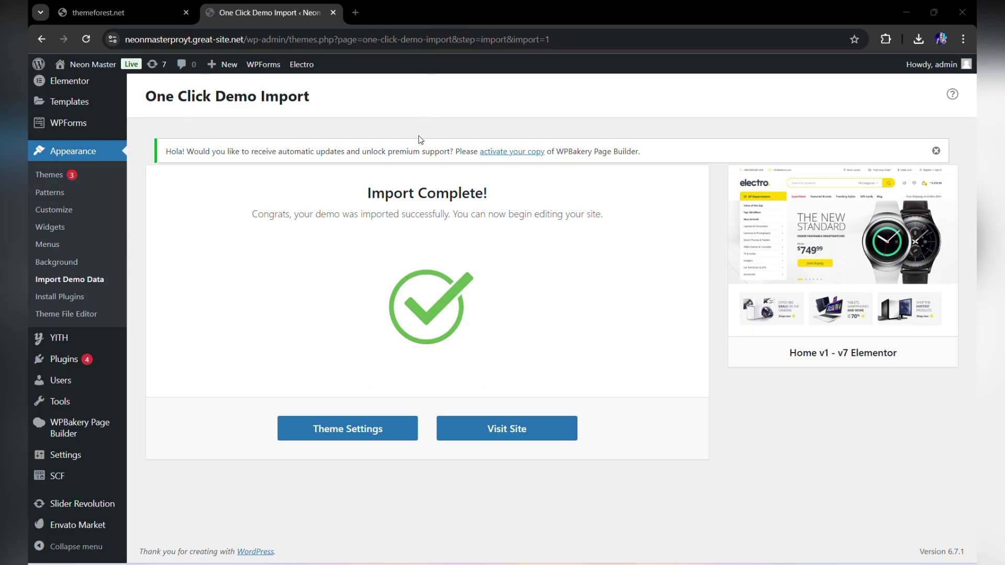
Step: Highlight the import completion heading and the message below it
{"action": "left_click_drag", "start_coordinate": [369, 205], "coordinate": [494, 192]}
{"action": "left_click_drag", "start_coordinate": [252, 215], "coordinate": [615, 212]}
{"action": "left_click", "coordinate": [614, 215]}
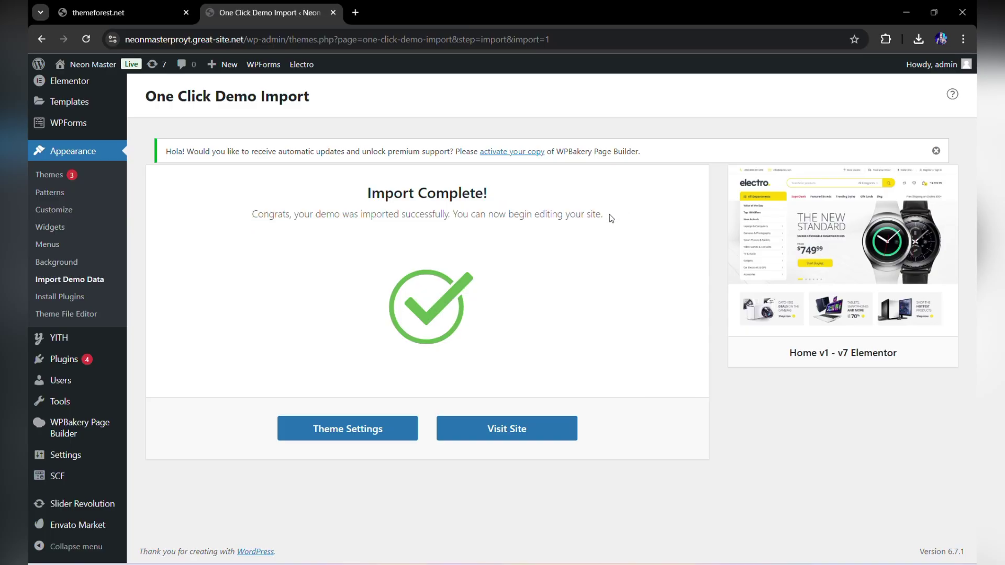
Step: Open the imported site in a new browser tab, then expand and close the side menu beside the electro logo
{"action": "right_click", "coordinate": [507, 431]}
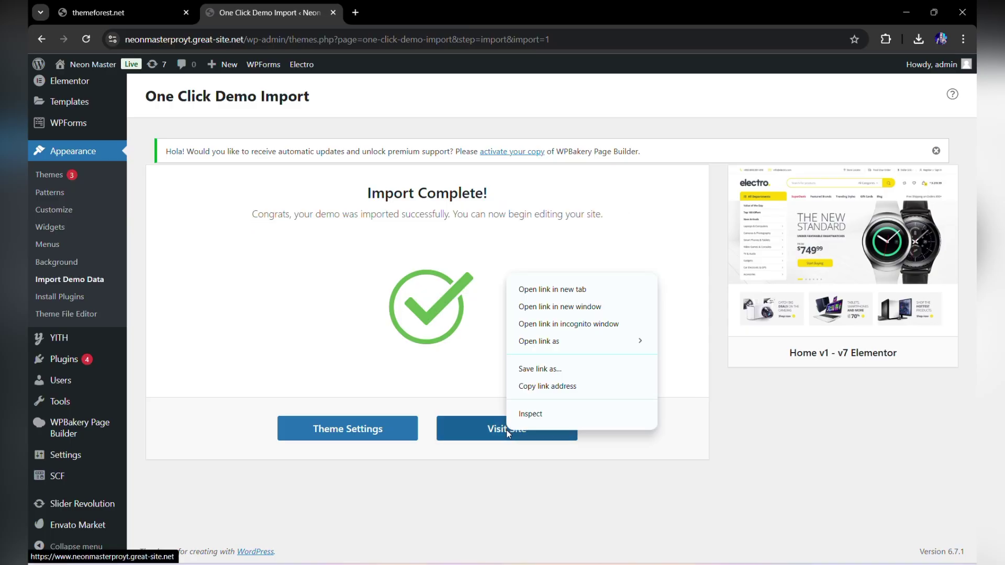
{"action": "left_click", "coordinate": [583, 290]}
{"action": "left_click", "coordinate": [396, 4]}
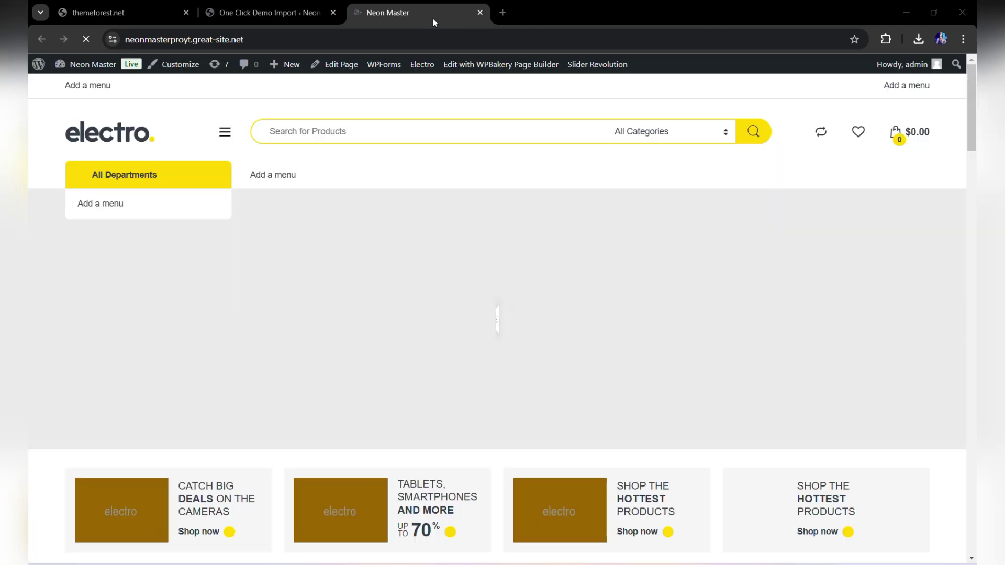
{"action": "left_click", "coordinate": [225, 133]}
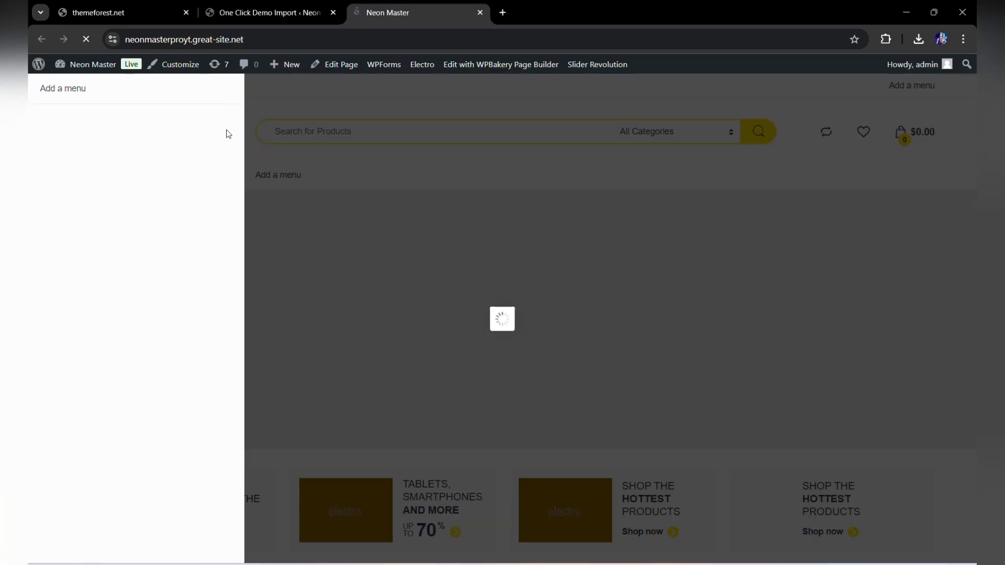
{"action": "left_click", "coordinate": [286, 168]}
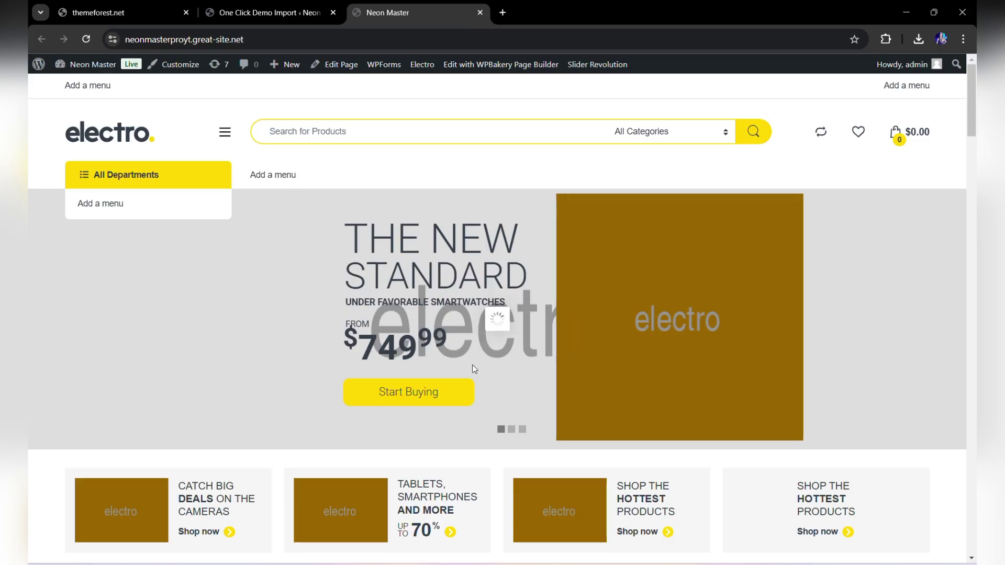
Step: Examine the imported home page from the promotional banners and product sections down to the footer links and payment logos
{"action": "scroll", "coordinate": [474, 369], "scroll_direction": "down", "scroll_amount": 6}
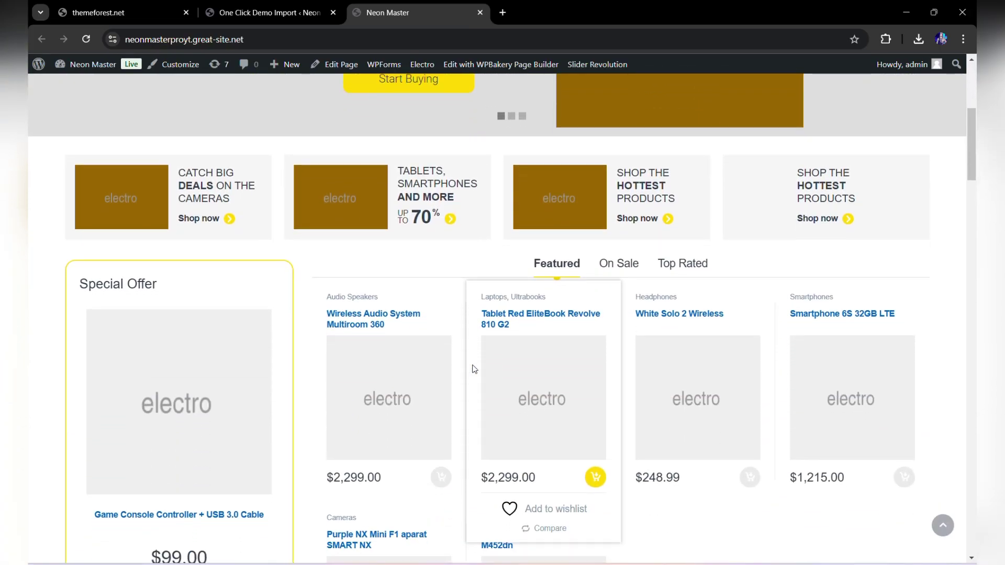
{"action": "scroll", "coordinate": [382, 426], "scroll_direction": "down", "scroll_amount": 3}
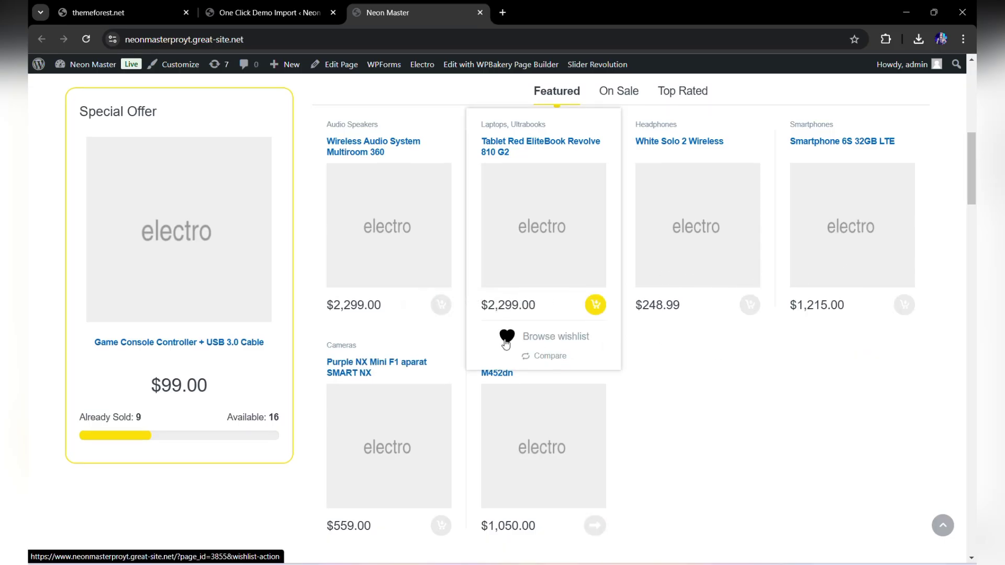
{"action": "scroll", "coordinate": [506, 344], "scroll_direction": "down", "scroll_amount": 5}
{"action": "scroll", "coordinate": [385, 404], "scroll_direction": "down", "scroll_amount": 5}
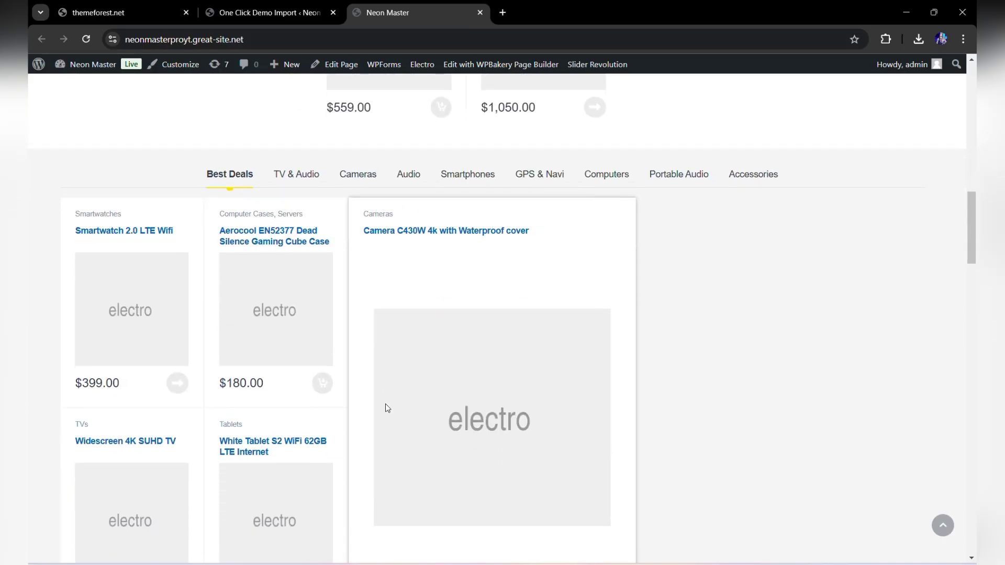
{"action": "scroll", "coordinate": [147, 364], "scroll_direction": "down", "scroll_amount": 5}
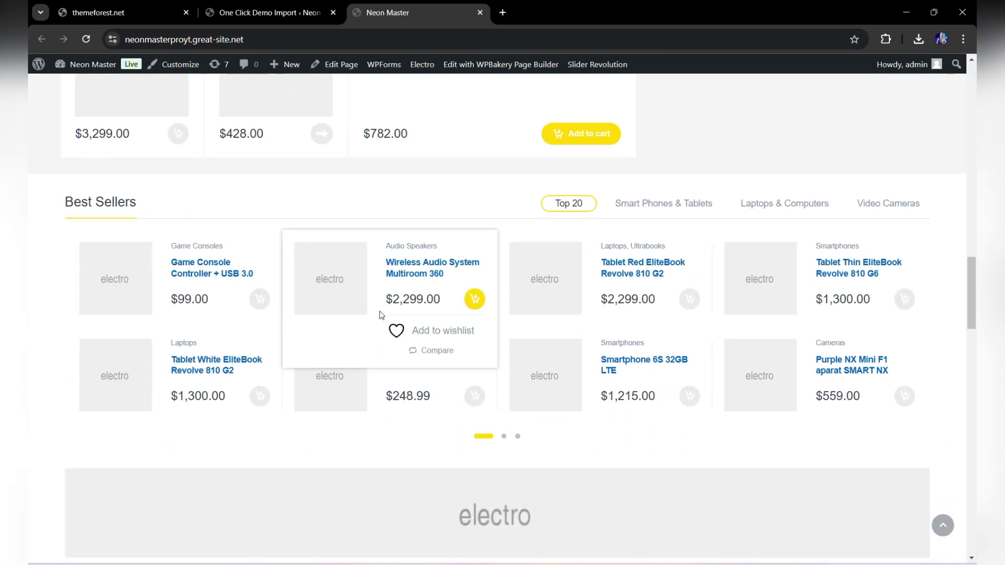
{"action": "scroll", "coordinate": [382, 315], "scroll_direction": "down", "scroll_amount": 4}
{"action": "scroll", "coordinate": [510, 337], "scroll_direction": "down", "scroll_amount": 2}
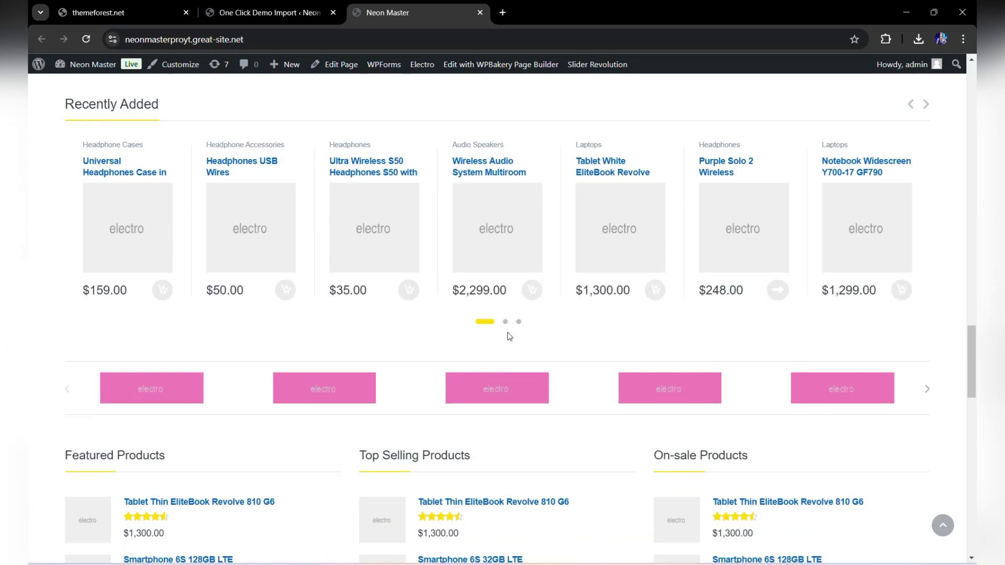
{"action": "scroll", "coordinate": [506, 336], "scroll_direction": "down", "scroll_amount": 3}
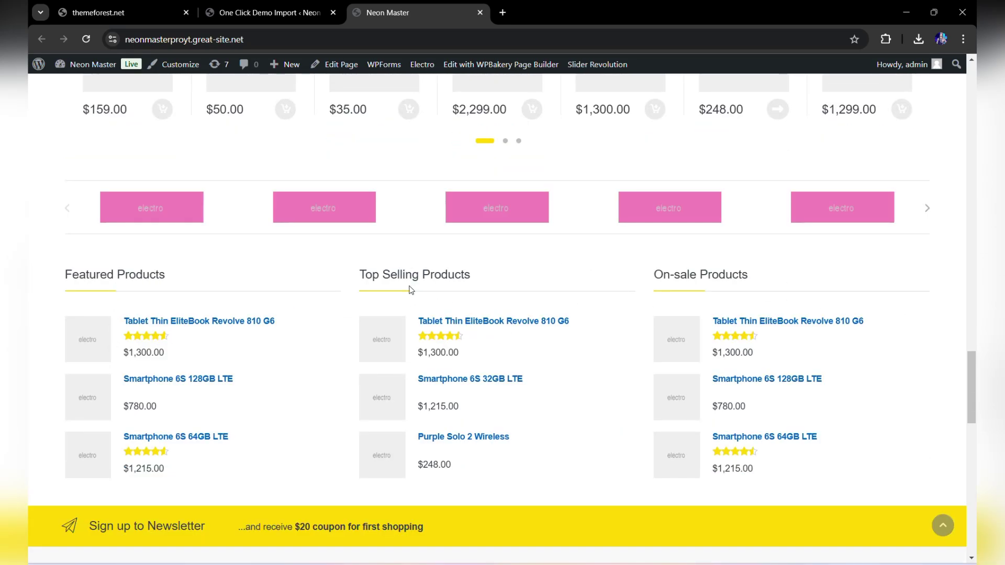
{"action": "scroll", "coordinate": [742, 366], "scroll_direction": "down", "scroll_amount": 8}
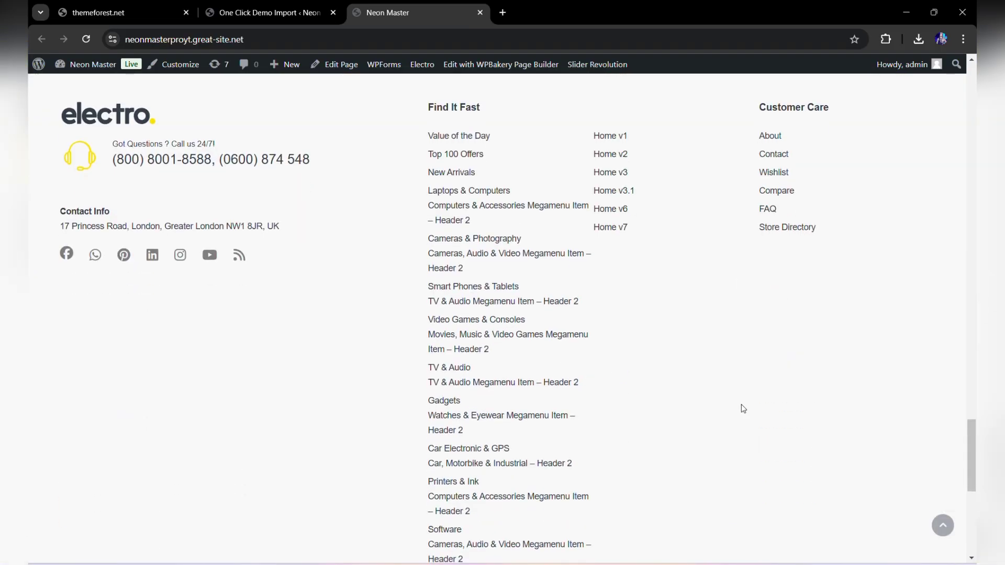
{"action": "scroll", "coordinate": [744, 410], "scroll_direction": "down", "scroll_amount": 8}
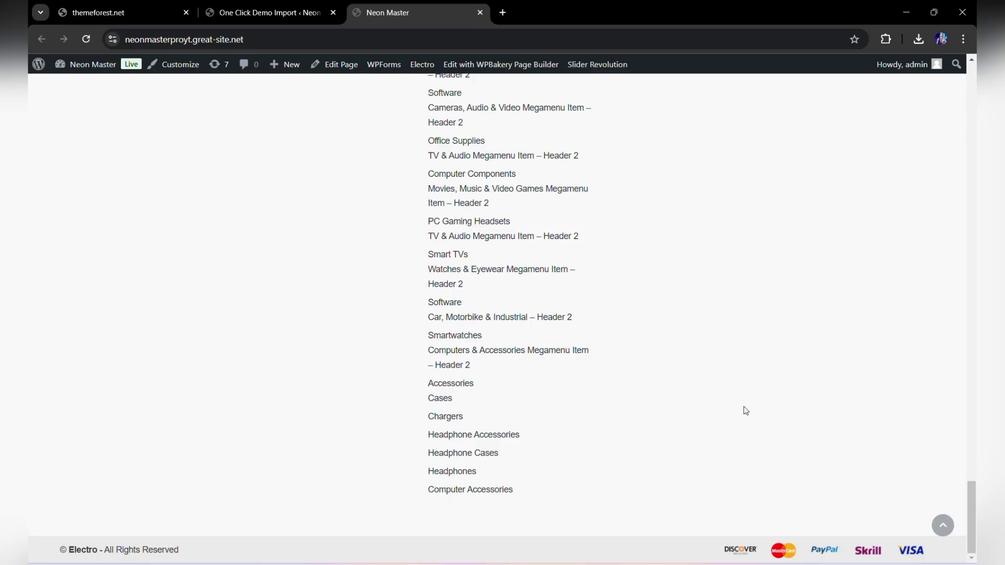
Step: Return to the start of the home page and view the product search's category choices, keeping All Categories
{"action": "left_click", "coordinate": [943, 526]}
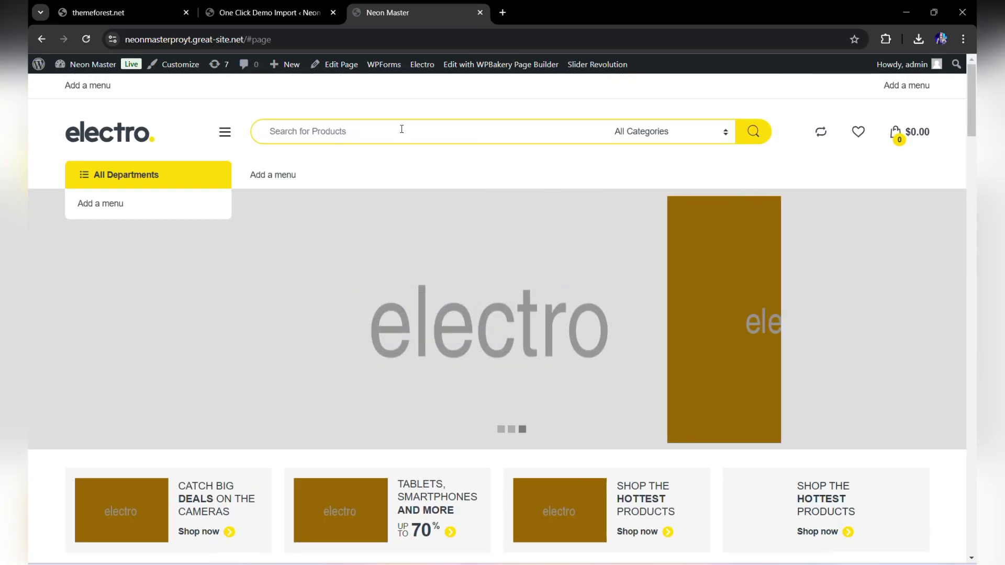
{"action": "left_click", "coordinate": [686, 130]}
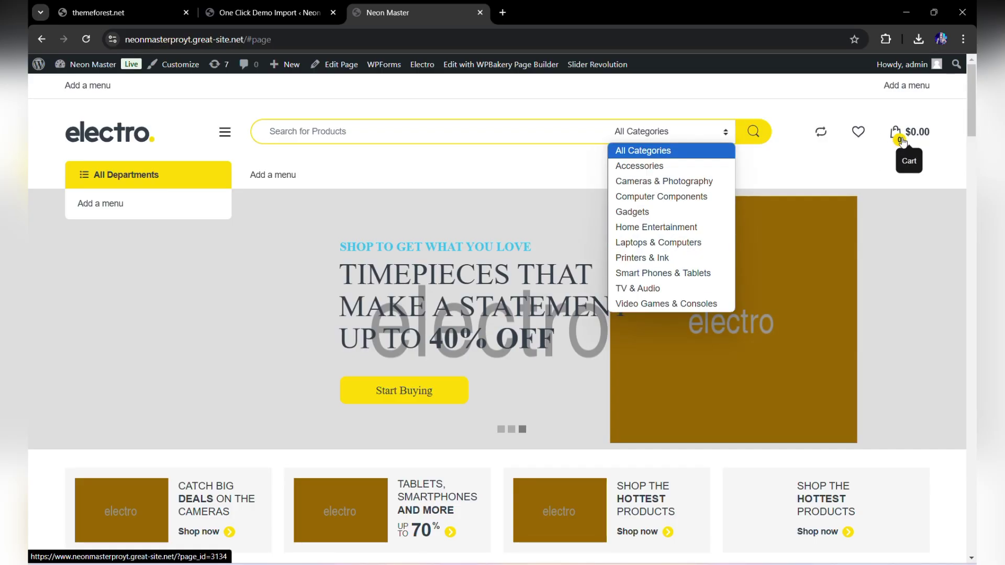
{"action": "left_click", "coordinate": [271, 117]}
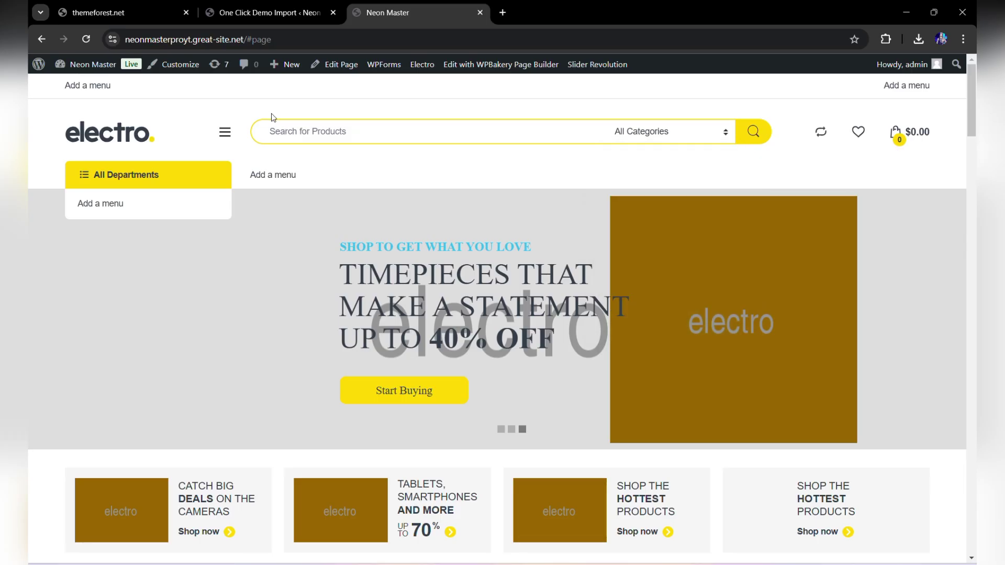